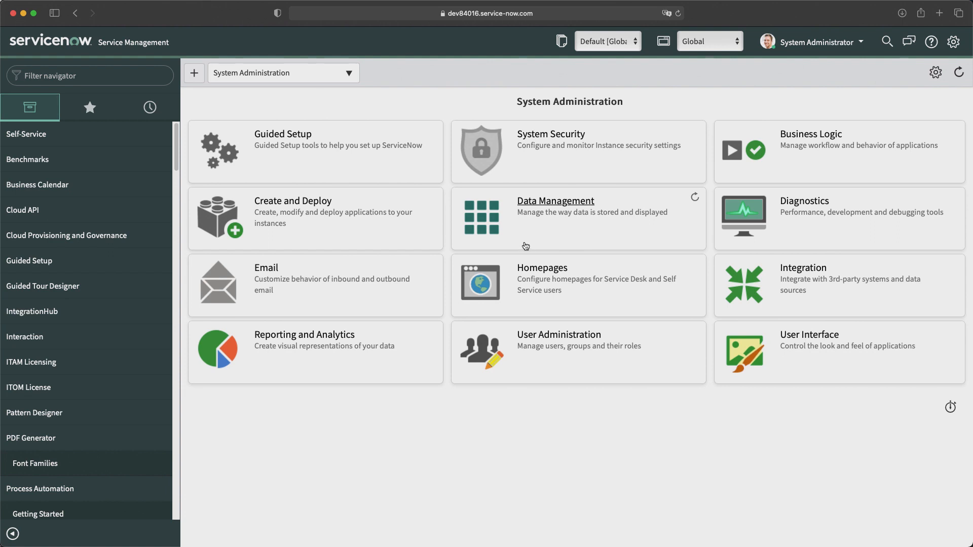
- Filter the navigator for "client sc" and open the Client Scripts list under System Definition
click(115, 79)
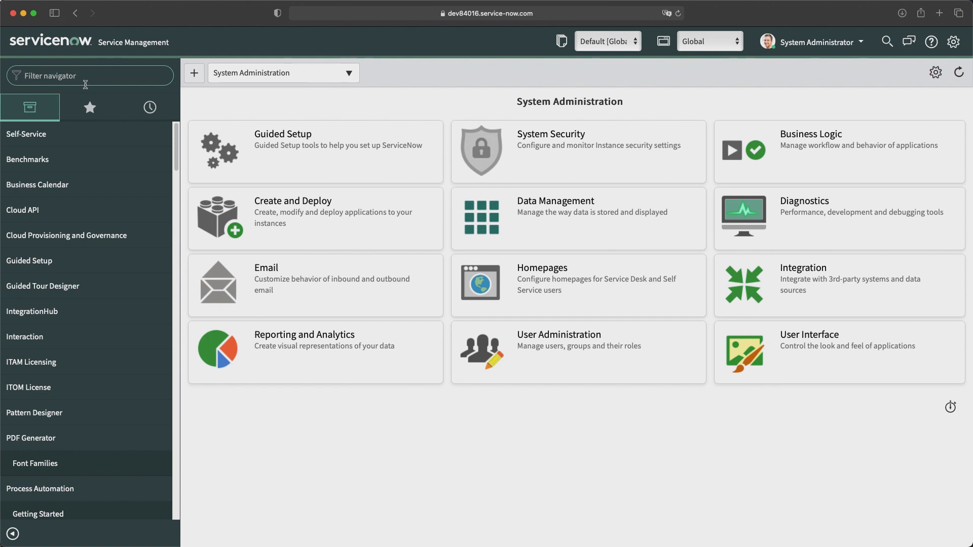
text(cleitn)
key(BackSpace)
key(BackSpace)
key(BackSpace)
key(BackSpace)
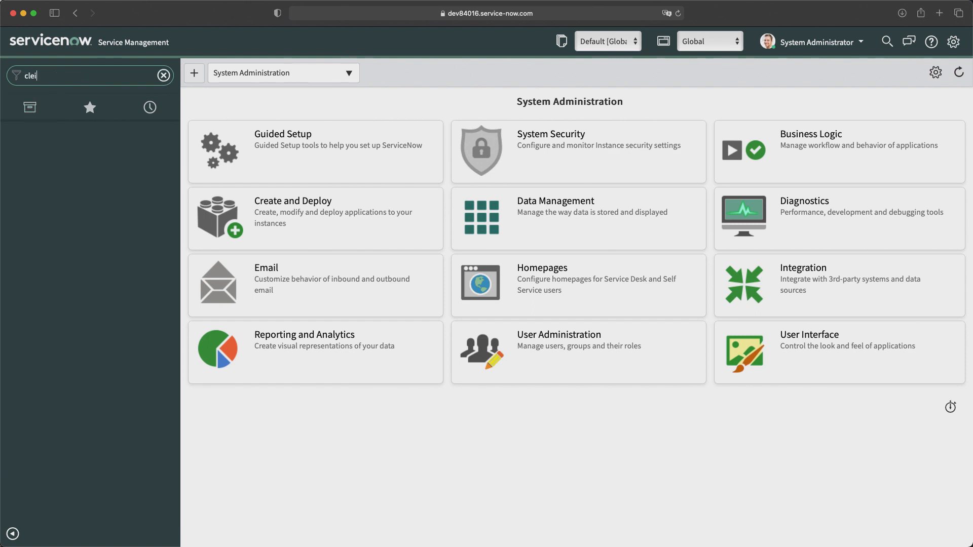
text(ient sc)
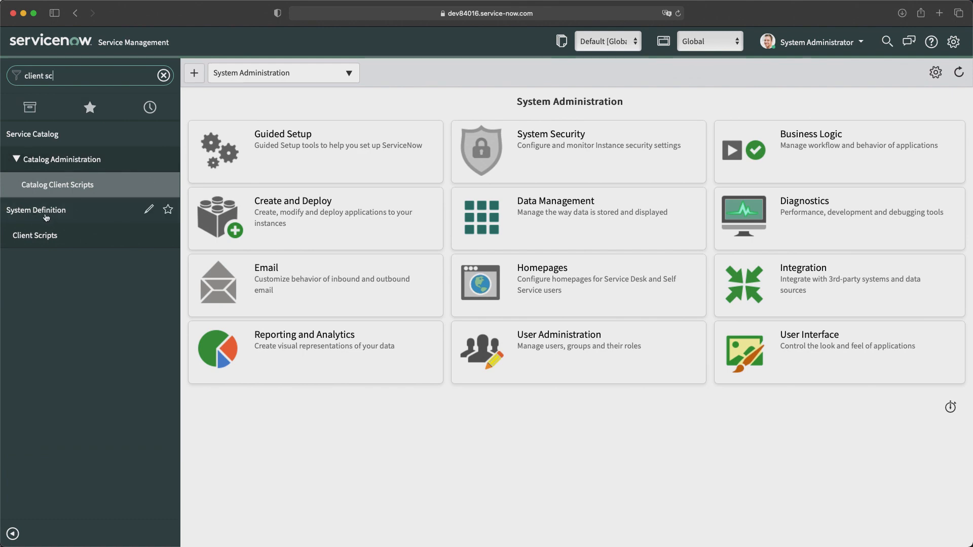
click(38, 238)
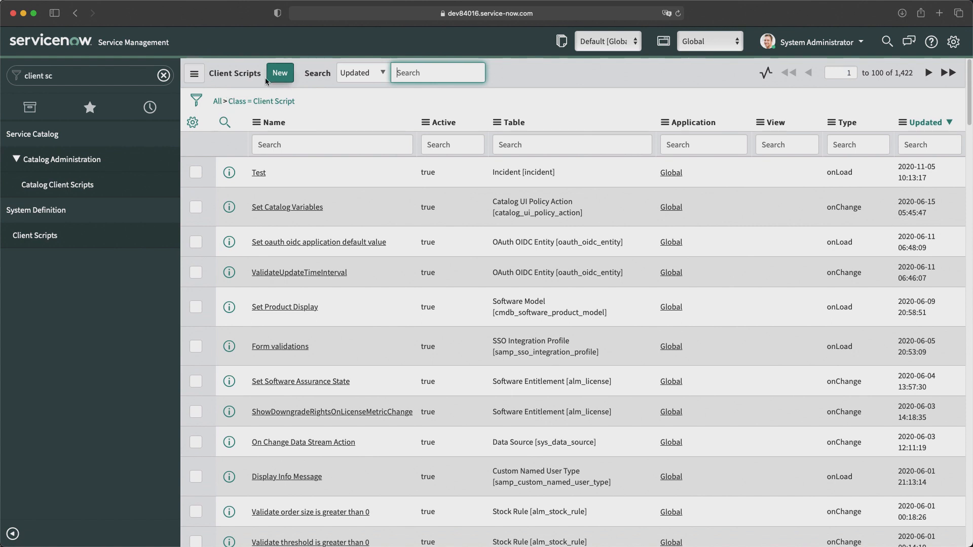
- Start a new client script named "First Demo of CS" on the Problem [problem] table
click(281, 74)
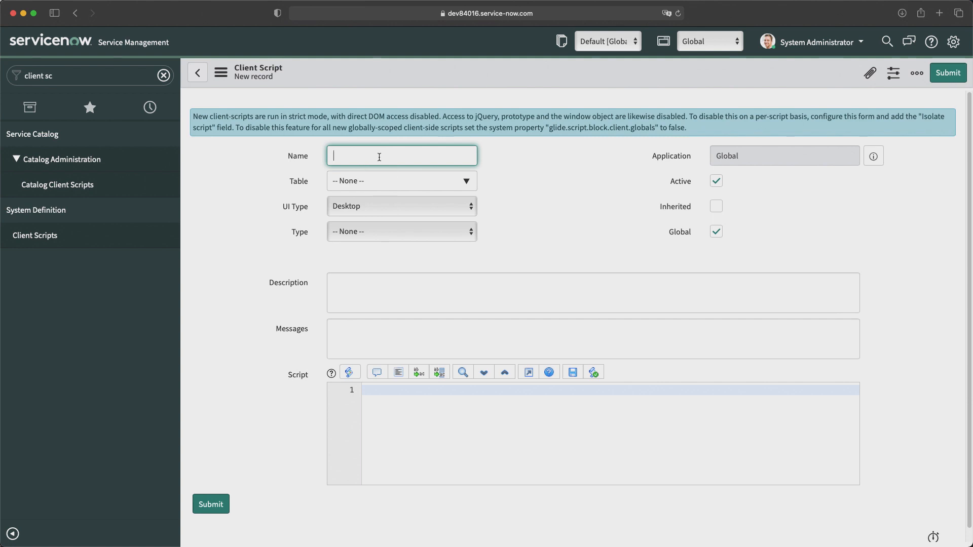
text(First Demo of CS)
click(447, 184)
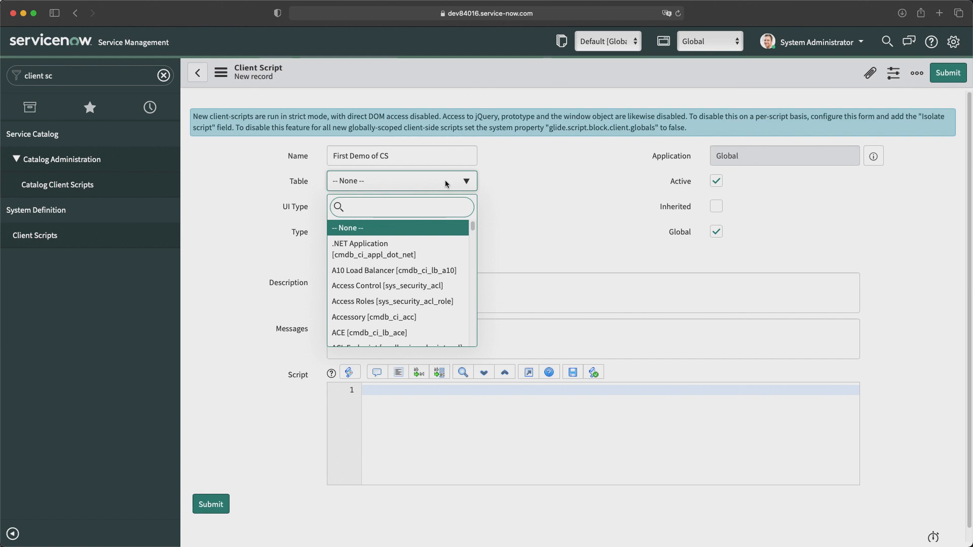
text(problem)
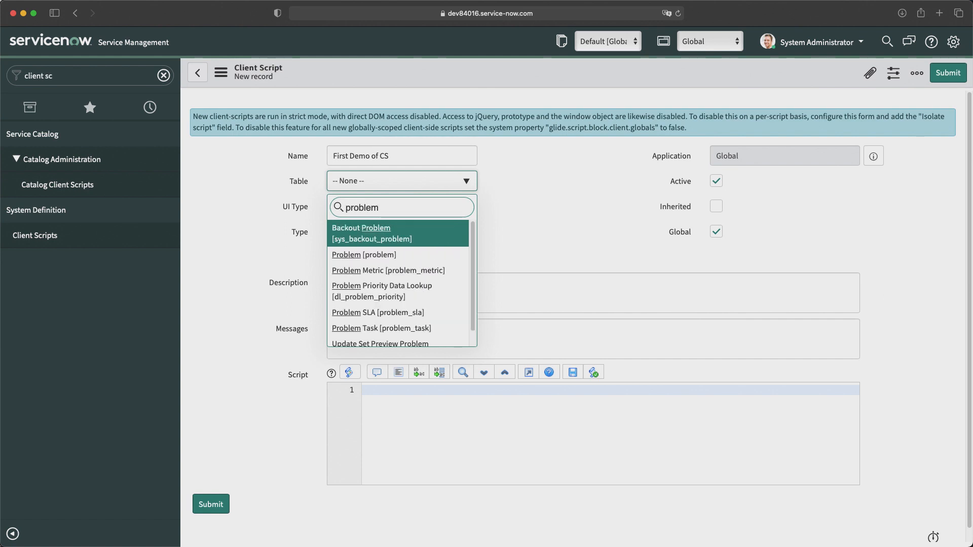
click(372, 257)
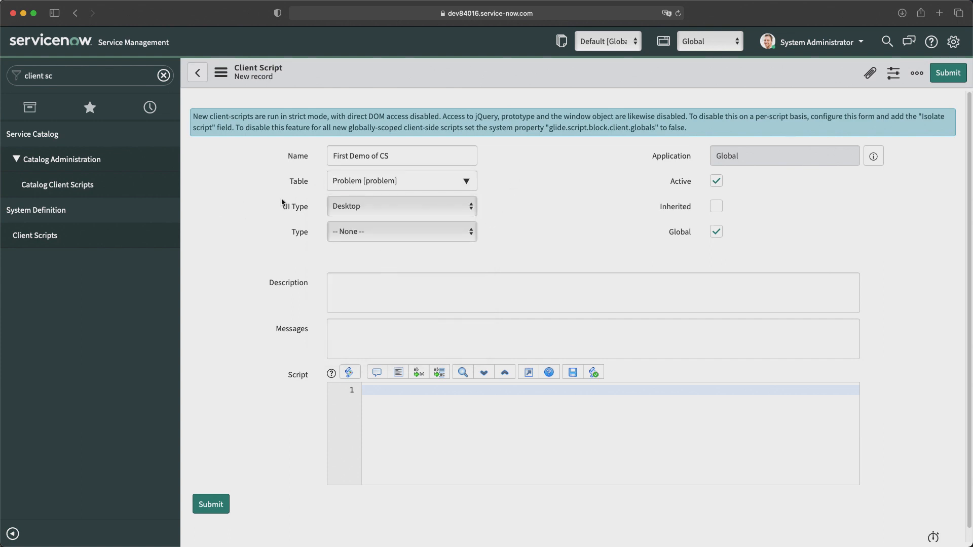
- Review the UI Type options and set the client script's Type to onLoad
click(357, 206)
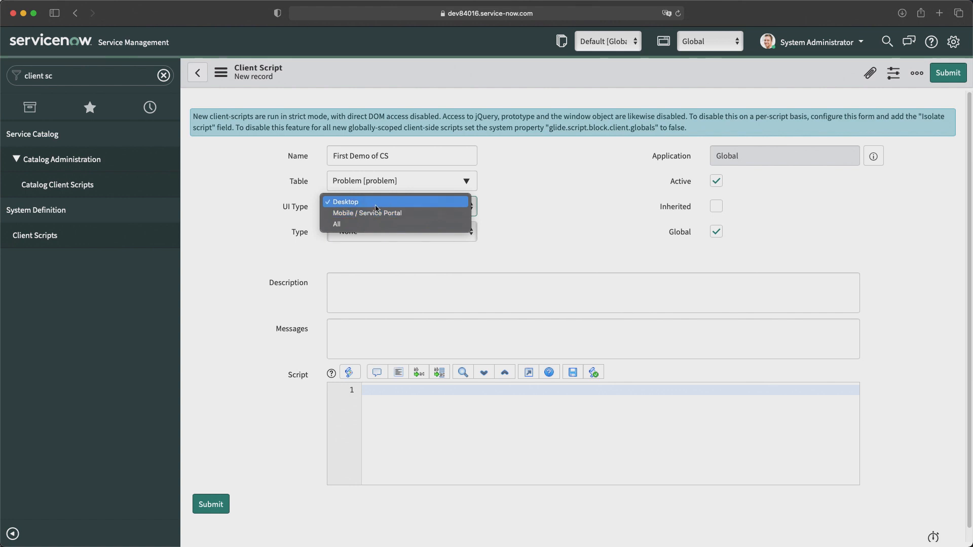
click(531, 200)
click(401, 210)
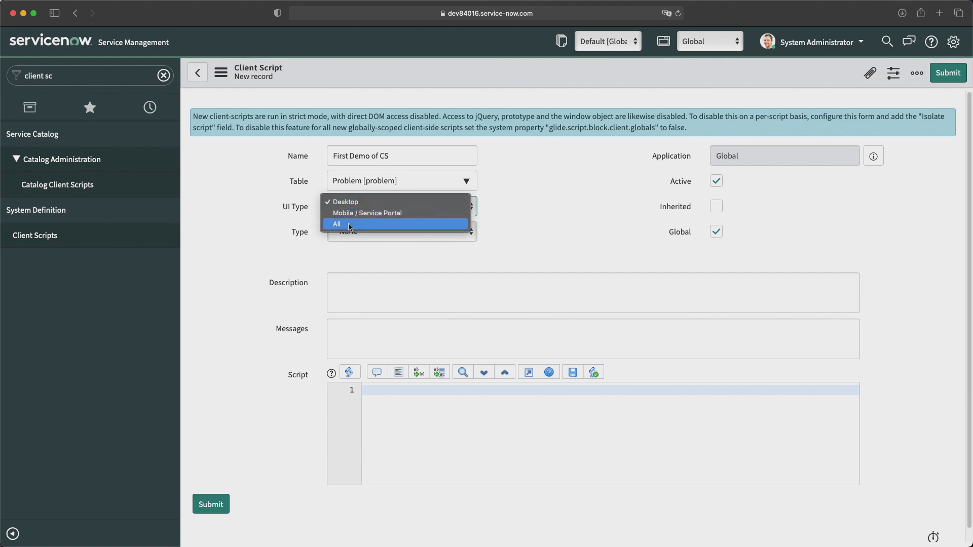
click(531, 202)
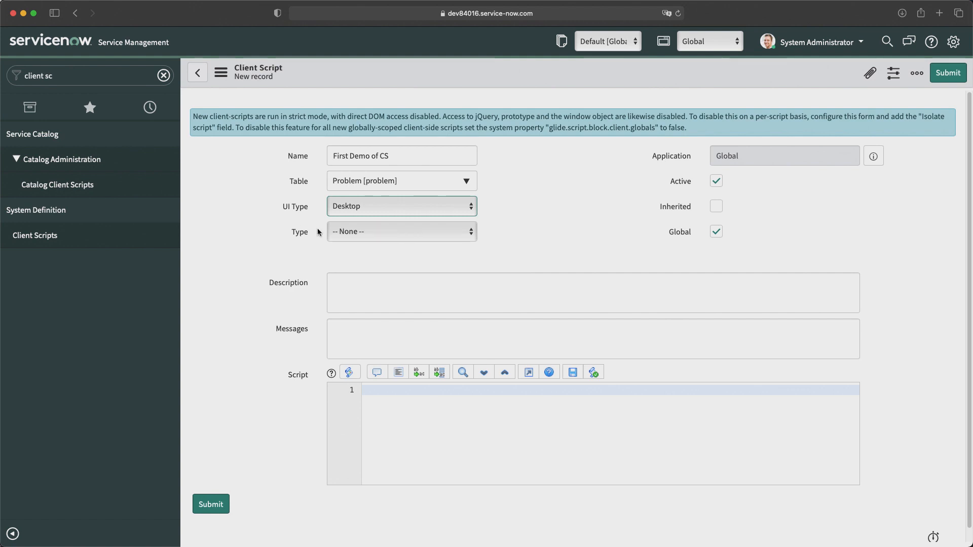
click(353, 232)
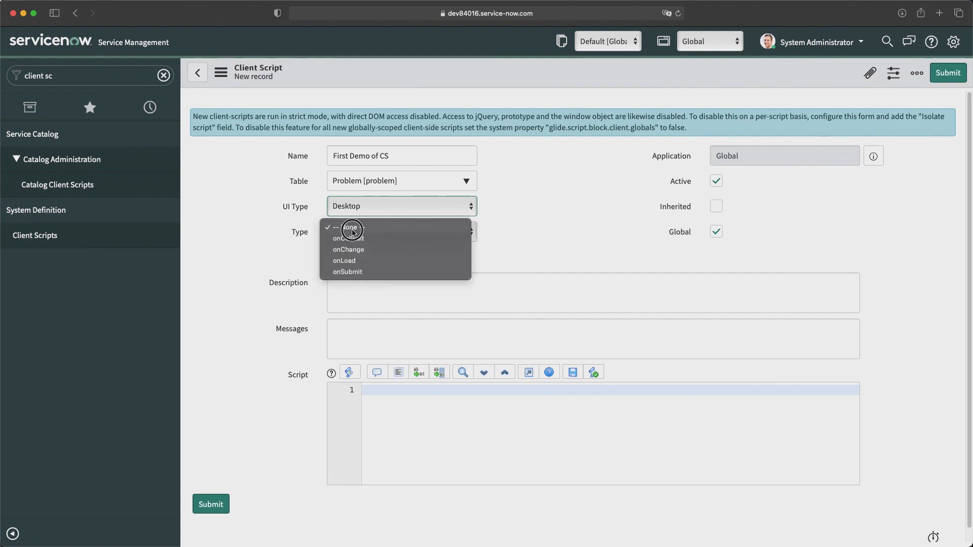
click(348, 261)
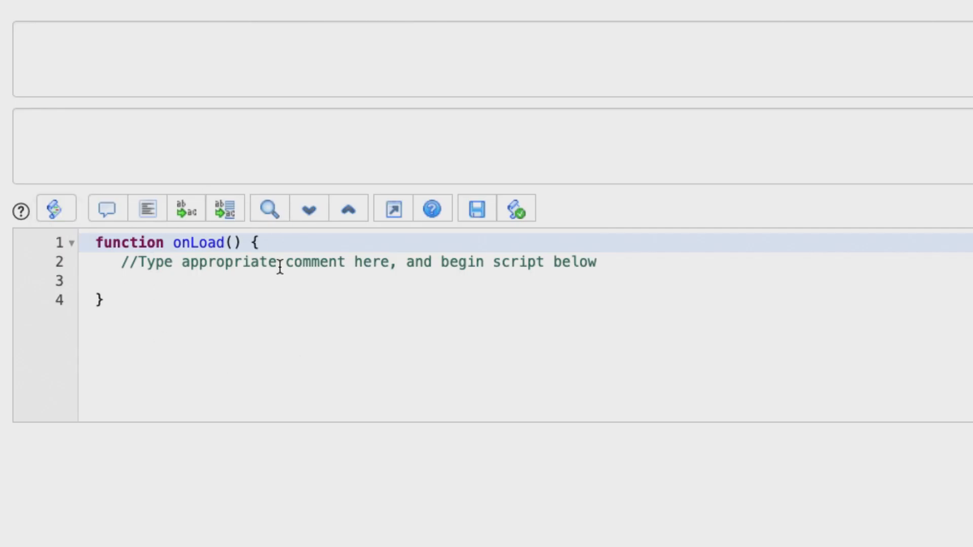
- Add alert("This is a demo client script"); below the comment in the onLoad function and save the client script
click(135, 279)
text(alert())
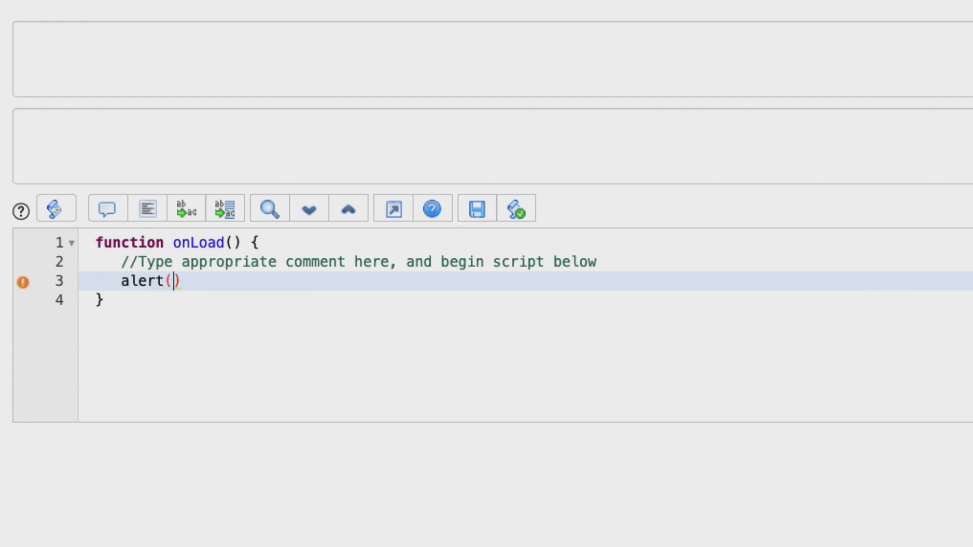
text(T)
key(BackSpace)
text("")
key(Left)
text(This is a de)
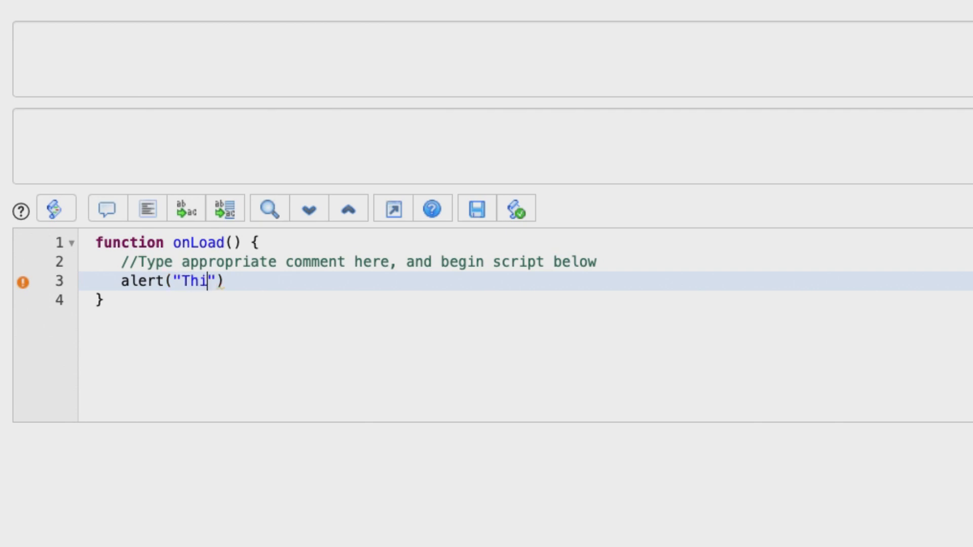
text(mo clie)
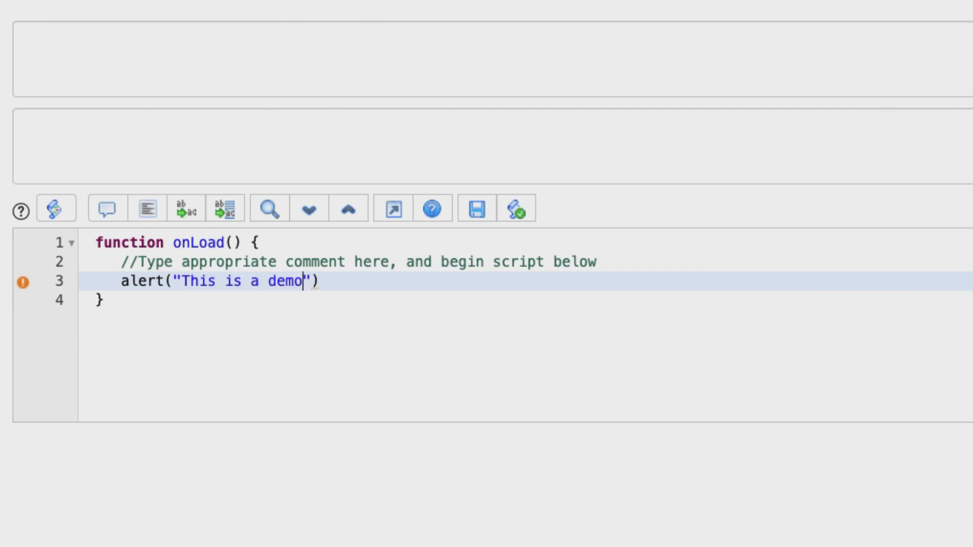
text(nt script)
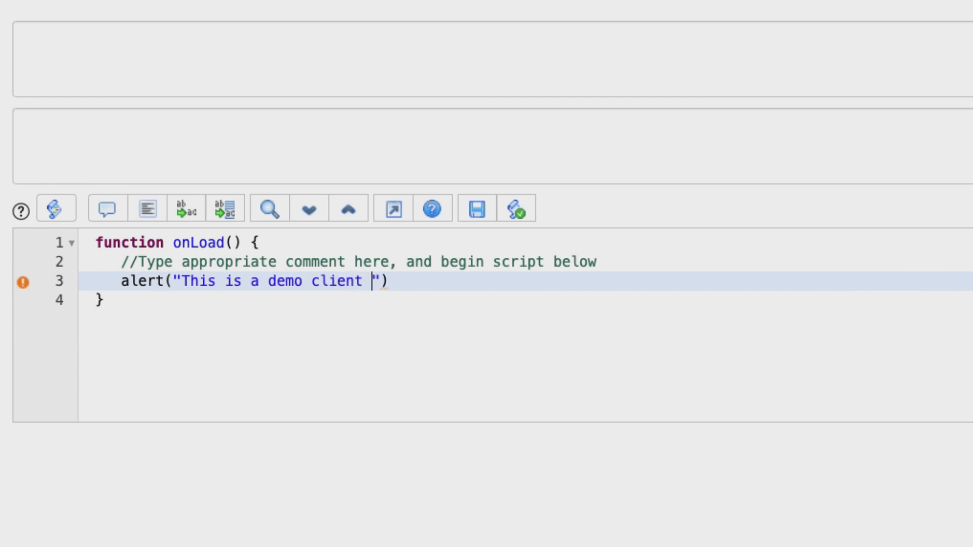
key(Right)
key(Right)
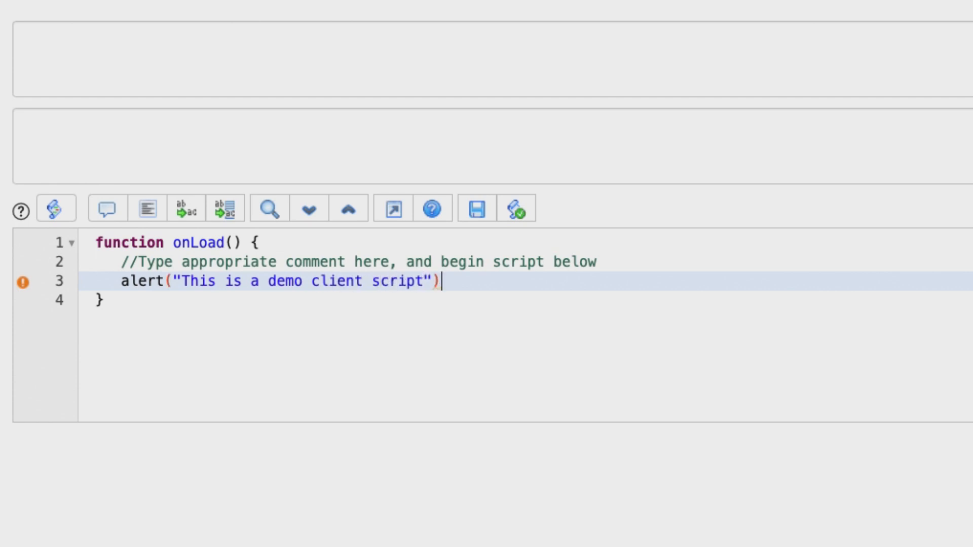
text(;)
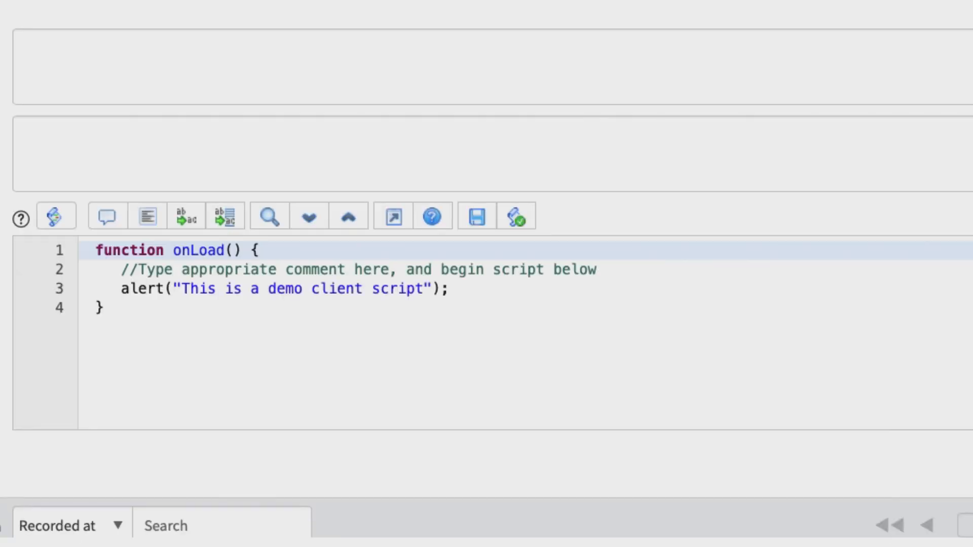
drag(155, 290, 467, 296)
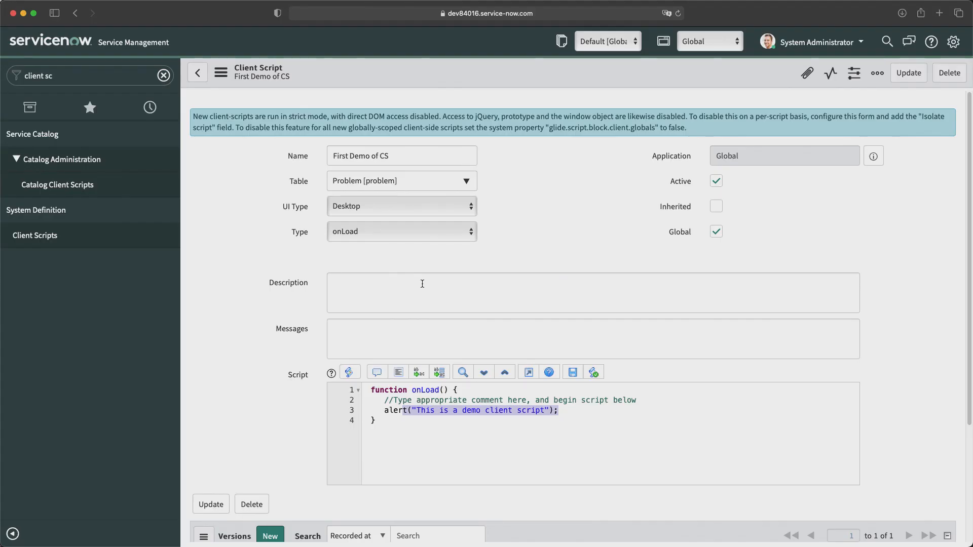
- Test the script by opening the "Unable to send or receive emails." record from the open problems, and dismiss the alert
click(97, 82)
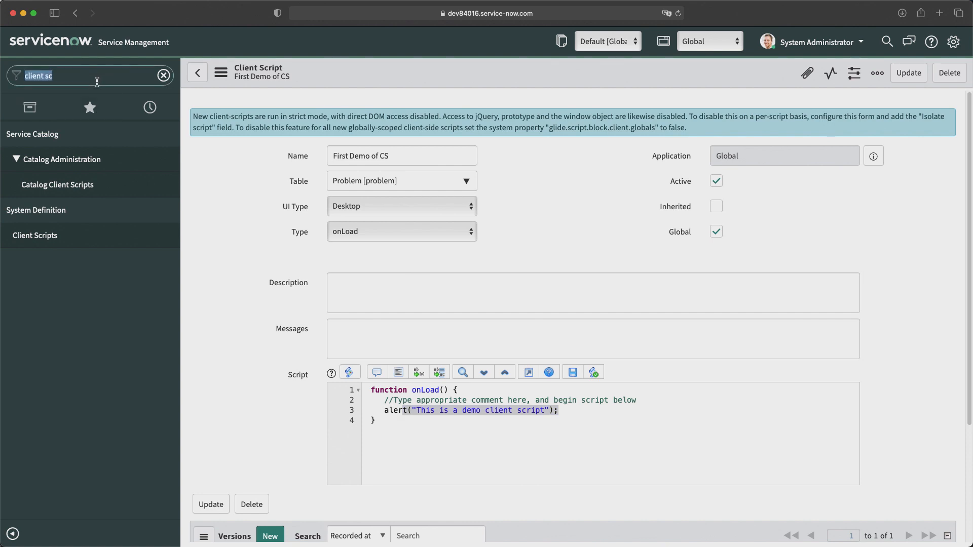
text(problem)
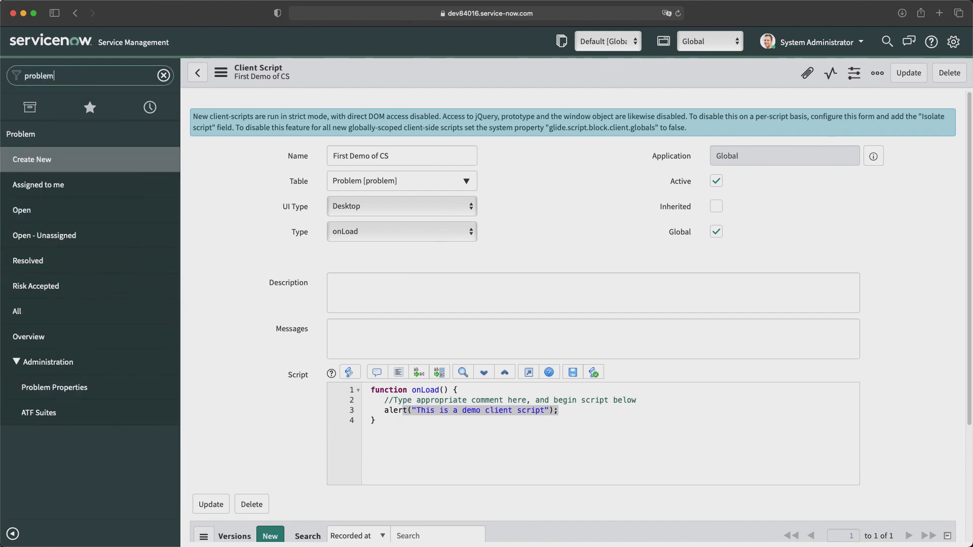
click(25, 212)
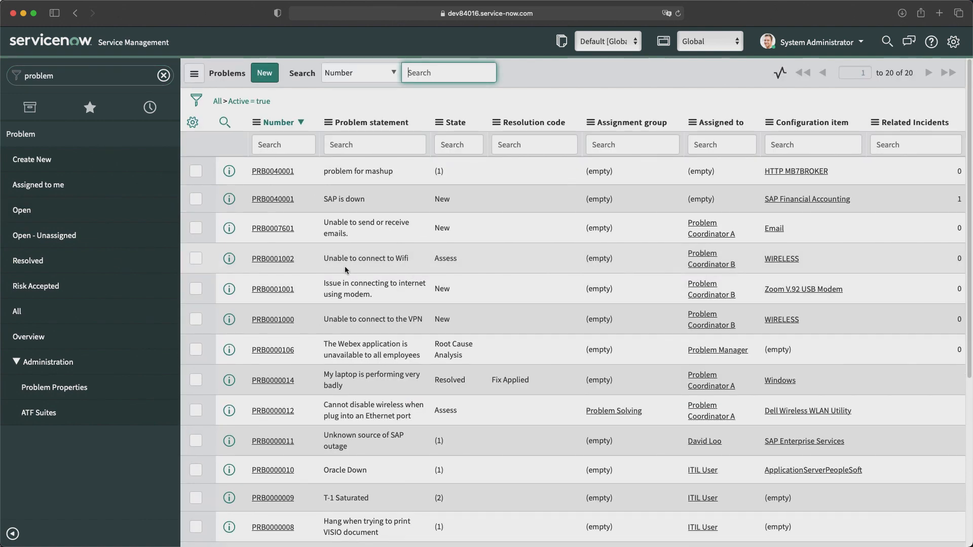
click(272, 232)
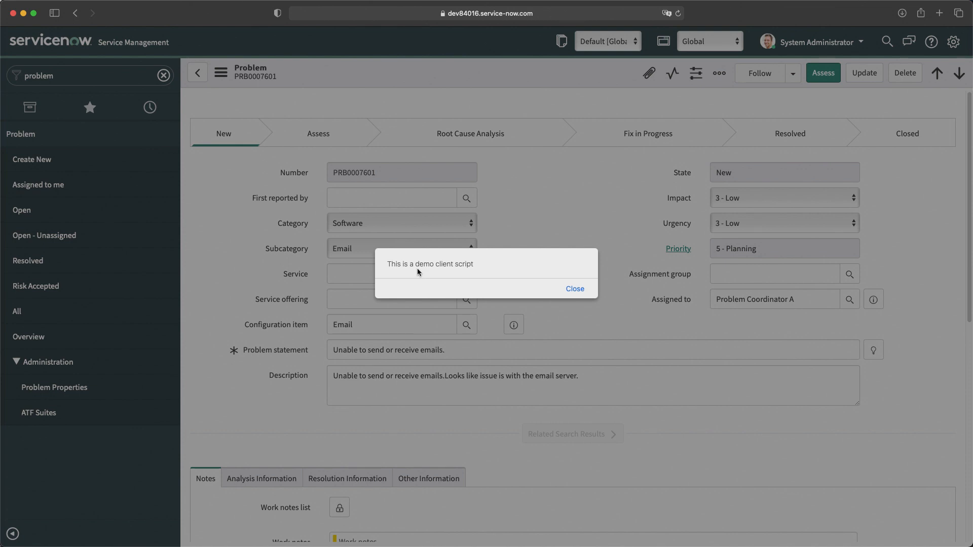
click(574, 290)
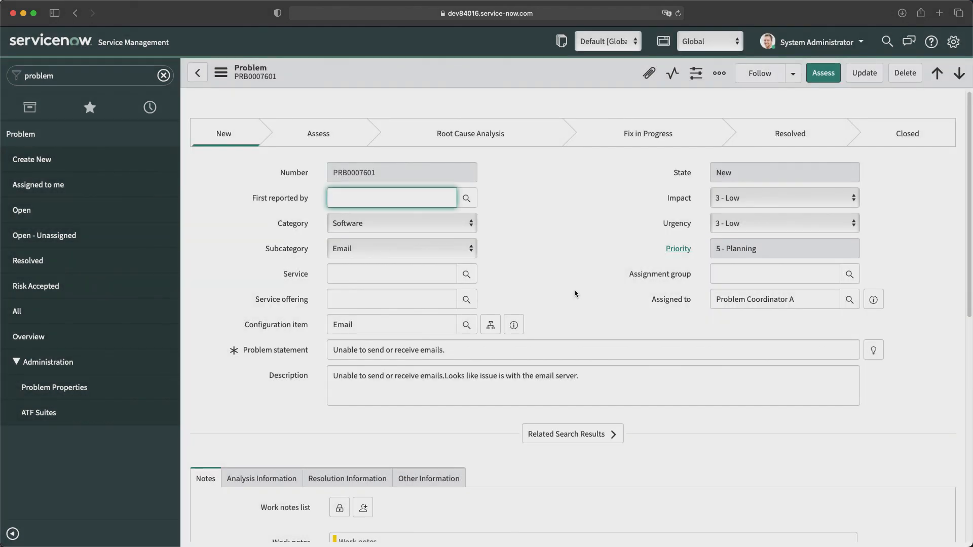